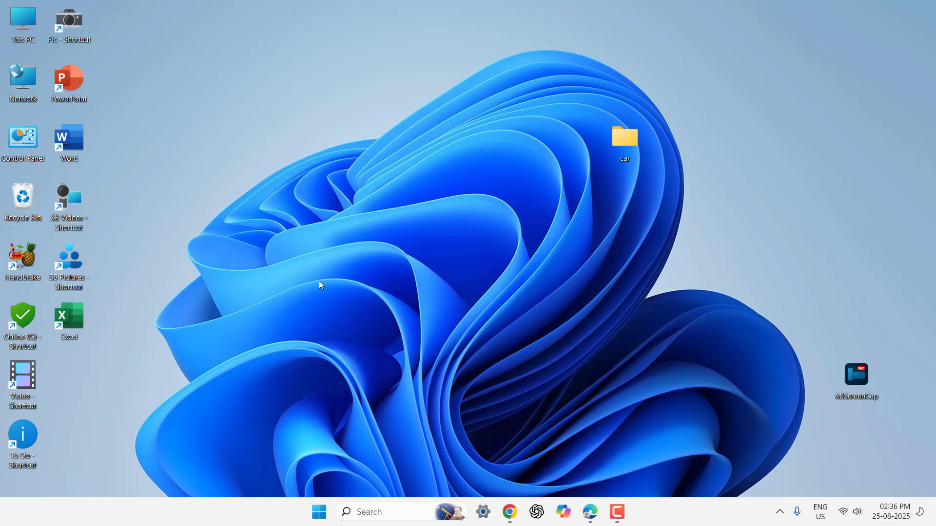
- Check the Windows Update page in Settings, then close Settings
{"action": "left_click", "coordinate": [319, 517]}
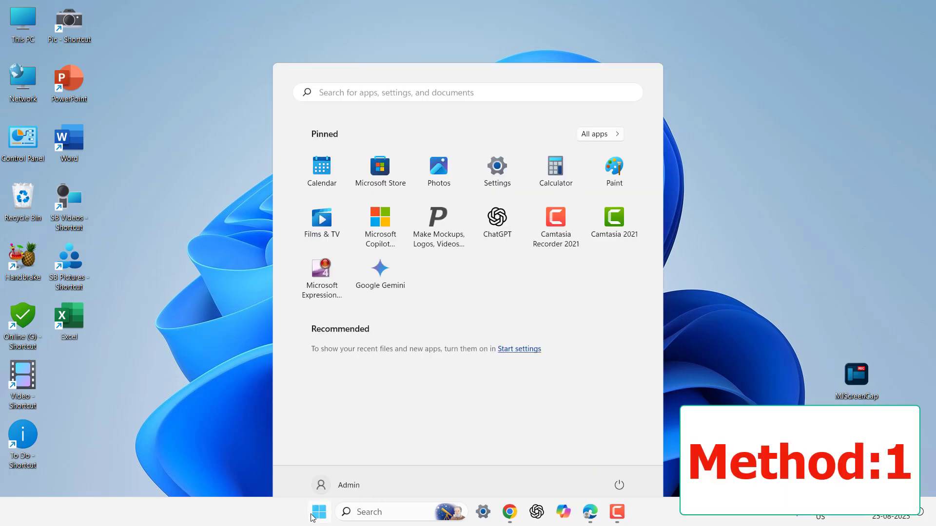
{"action": "left_click", "coordinate": [485, 161]}
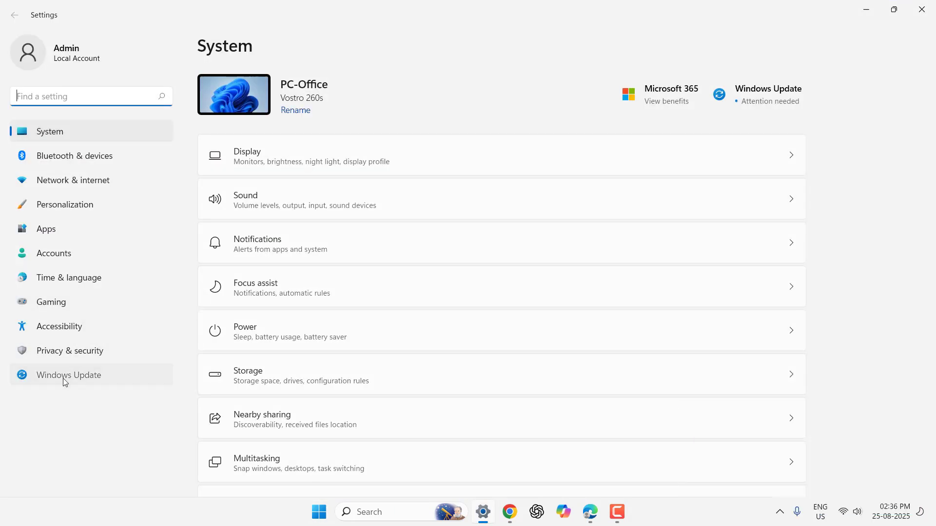
{"action": "left_click", "coordinate": [63, 378]}
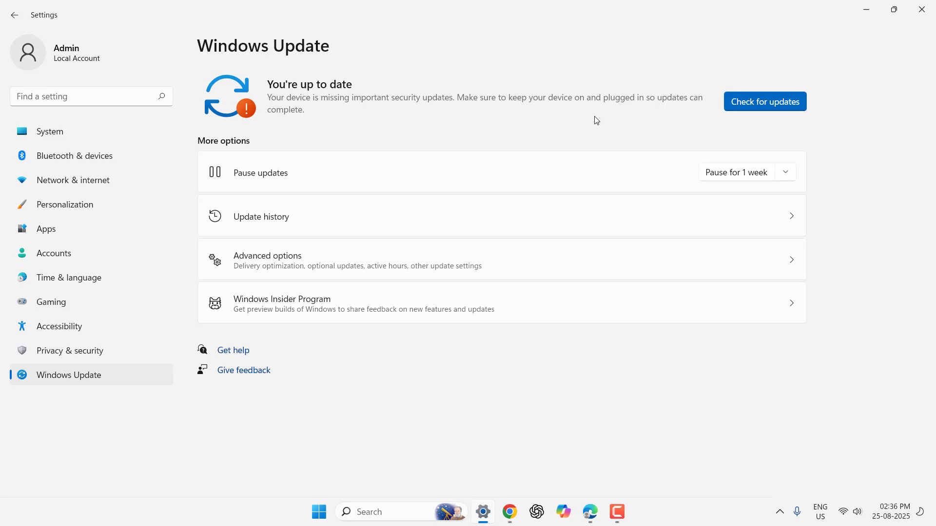
{"action": "left_click", "coordinate": [922, 9]}
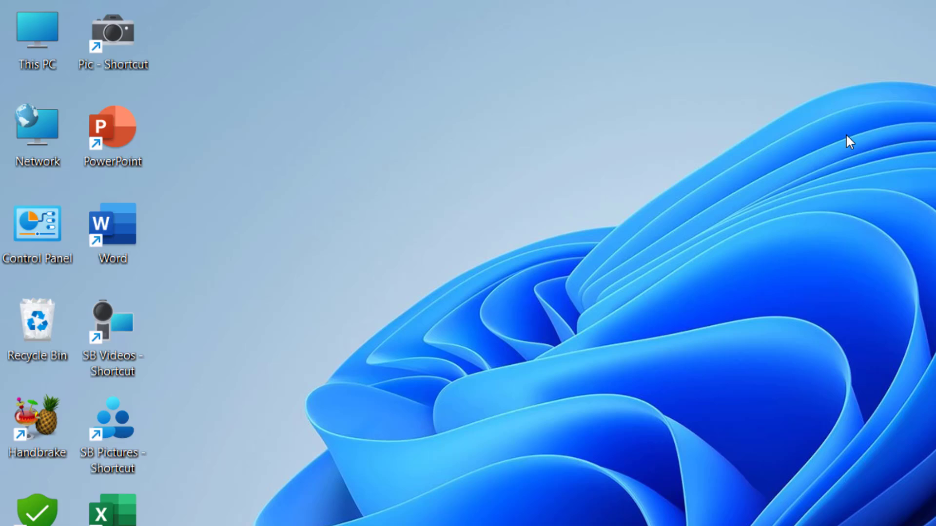
- Open Device Manager from This PC's Manage, expand Sound, video and game controllers, and show hidden devices
{"action": "right_click", "coordinate": [38, 33]}
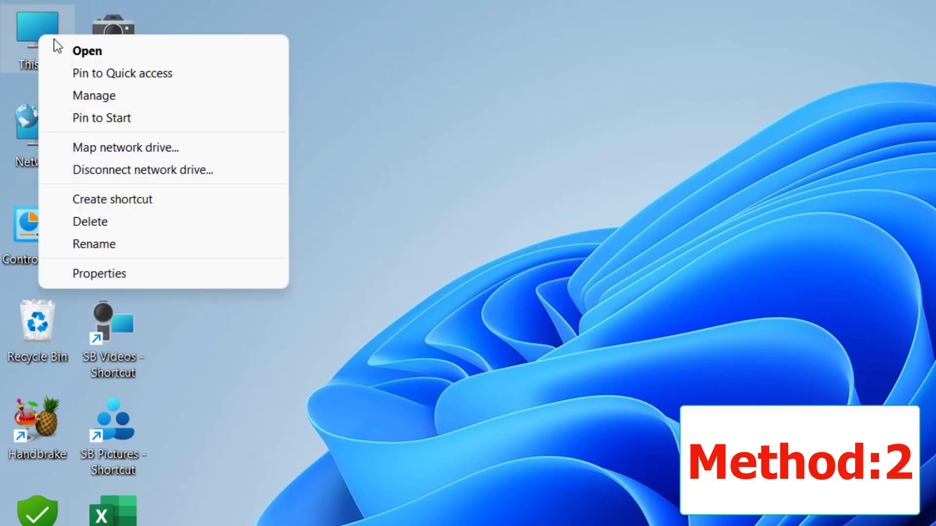
{"action": "left_click", "coordinate": [145, 93]}
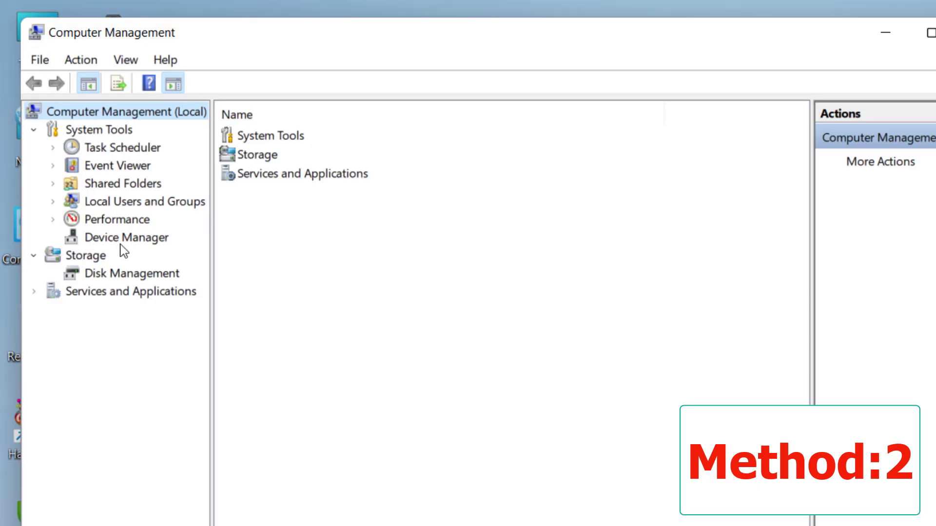
{"action": "left_click", "coordinate": [120, 244]}
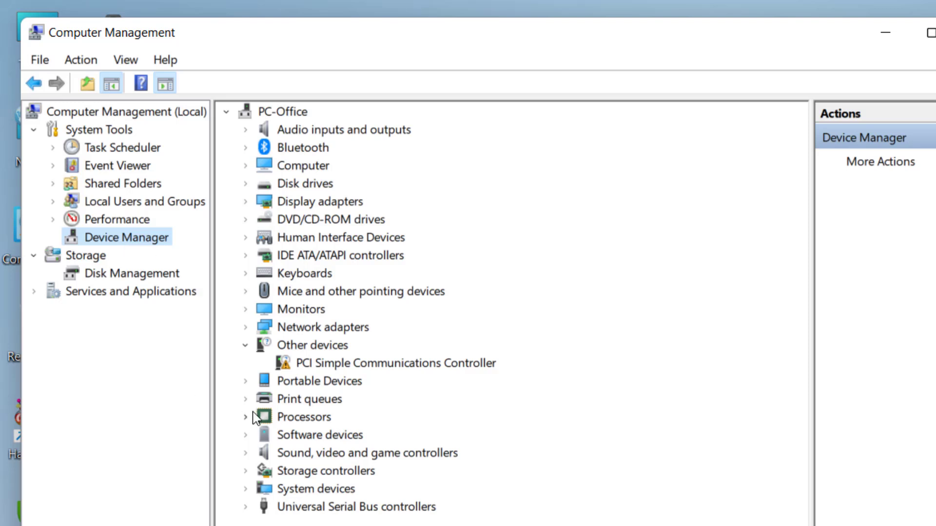
{"action": "left_click", "coordinate": [189, 409]}
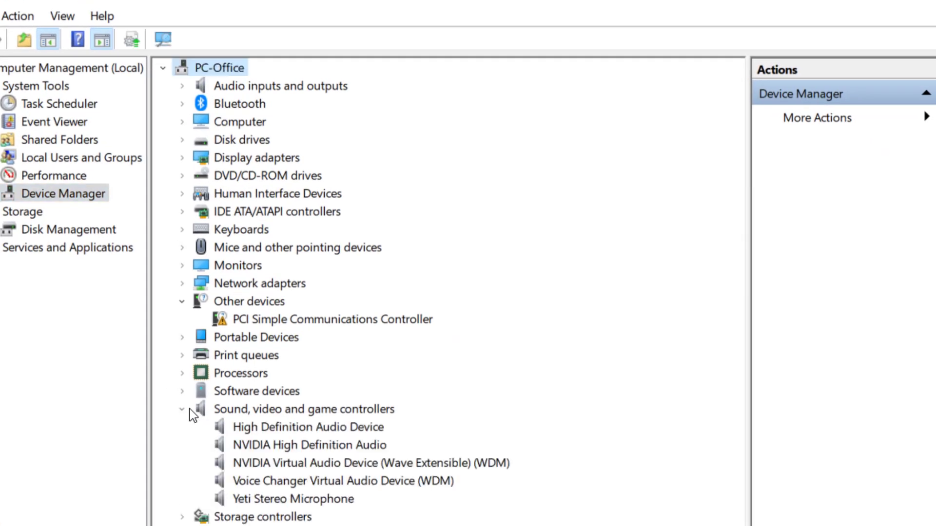
{"action": "left_click", "coordinate": [239, 416]}
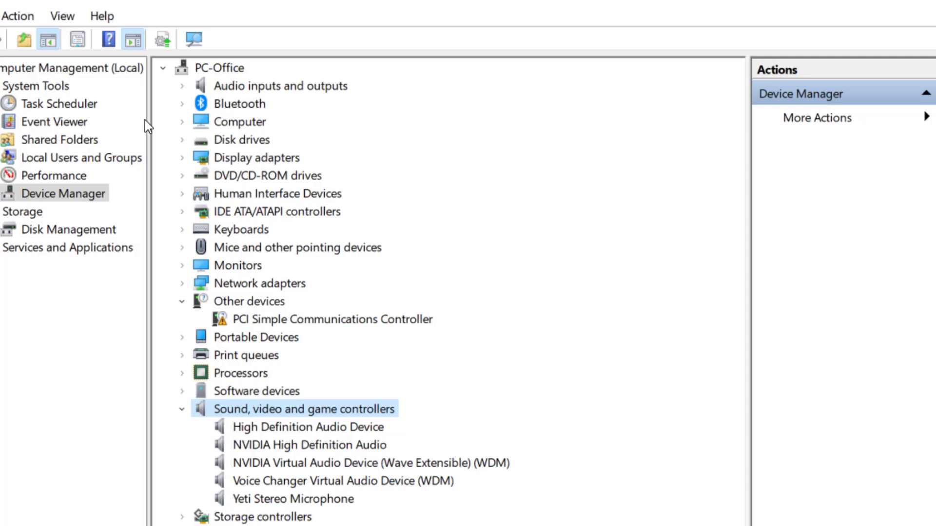
{"action": "left_click", "coordinate": [65, 20]}
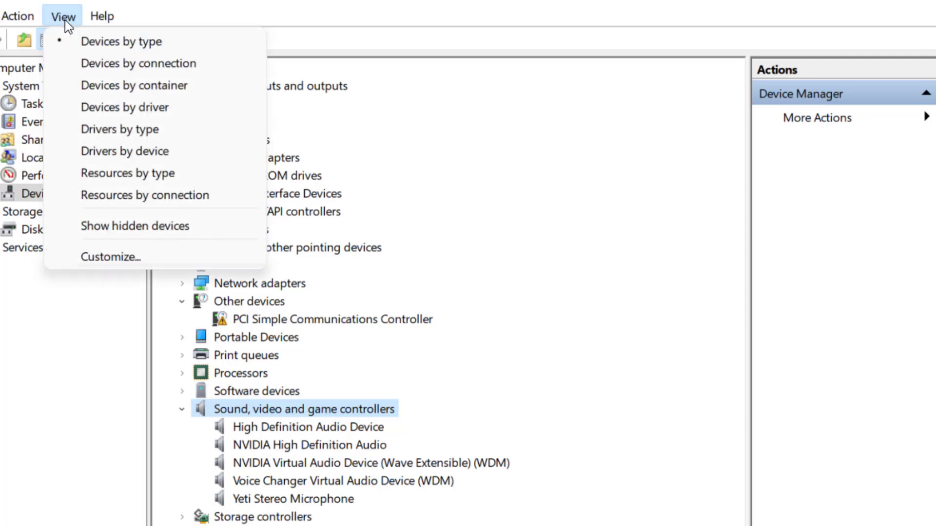
{"action": "left_click", "coordinate": [186, 227]}
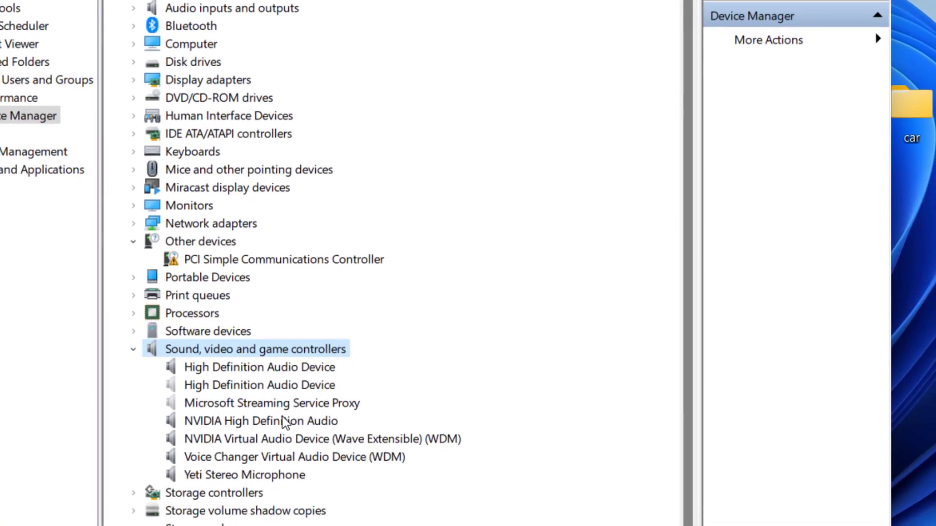
- Update the first High Definition Audio Device's driver by picking the High Definition Audio Device model from drivers on the computer
{"action": "right_click", "coordinate": [245, 369]}
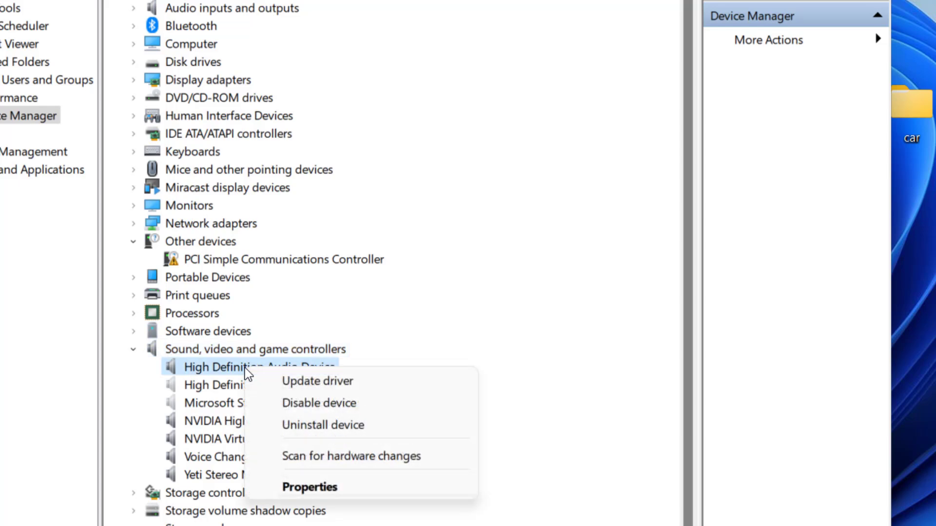
{"action": "left_click", "coordinate": [402, 393]}
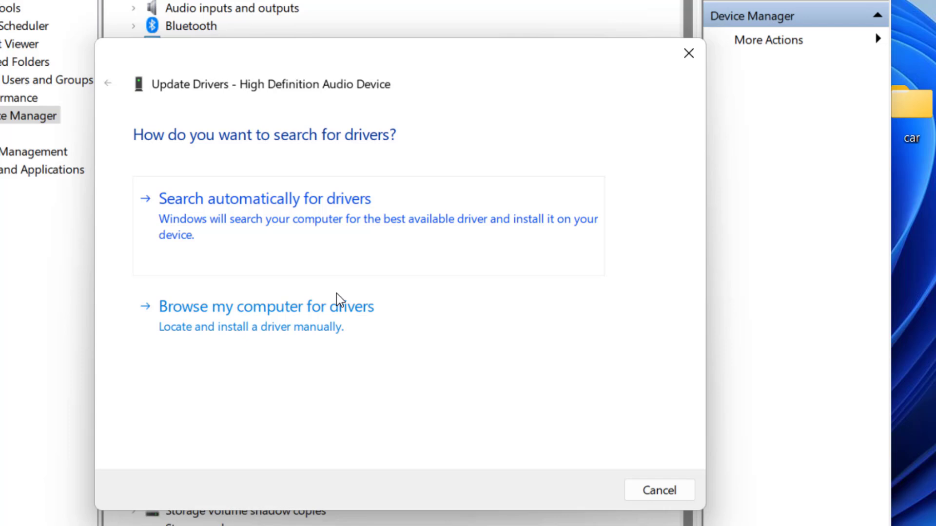
{"action": "left_click", "coordinate": [245, 322]}
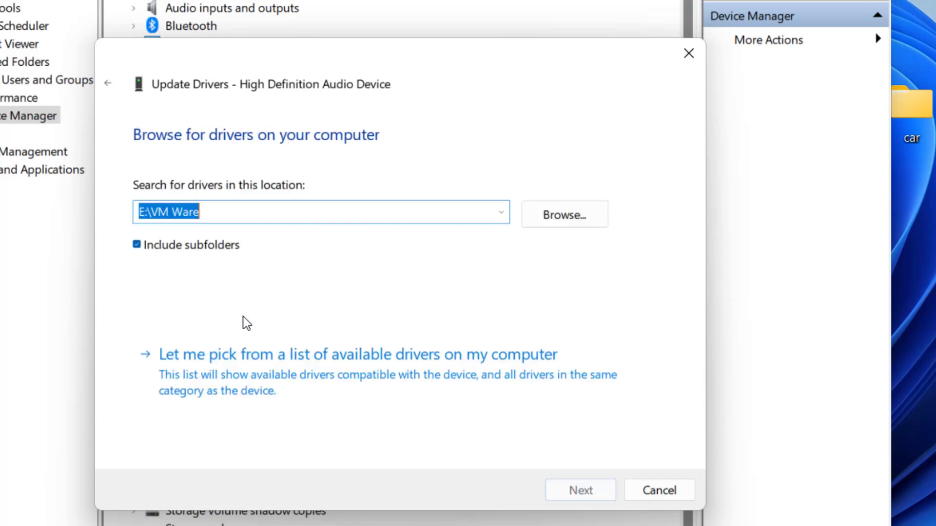
{"action": "left_click", "coordinate": [210, 369]}
{"action": "left_click", "coordinate": [184, 307]}
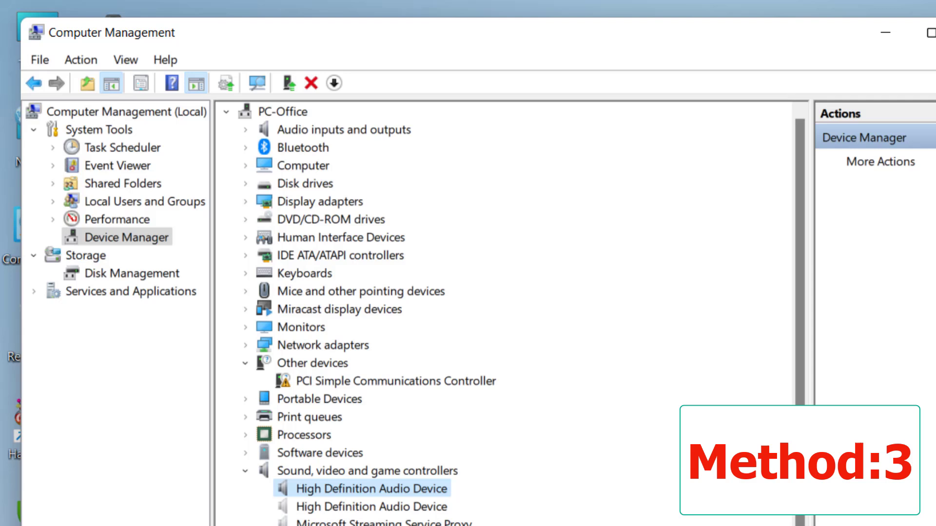
- Select Sound, video and game controllers and run Action > Scan for hardware changes
{"action": "left_click", "coordinate": [248, 471]}
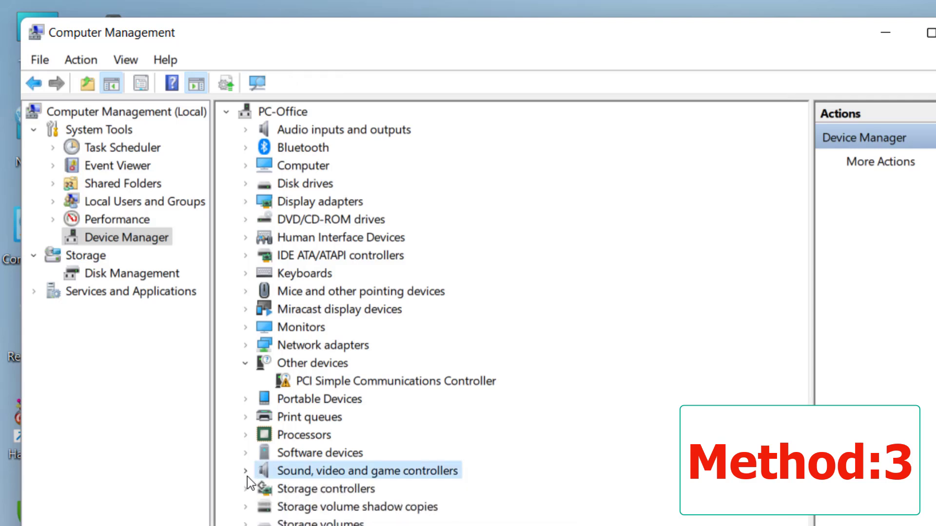
{"action": "left_click", "coordinate": [126, 242]}
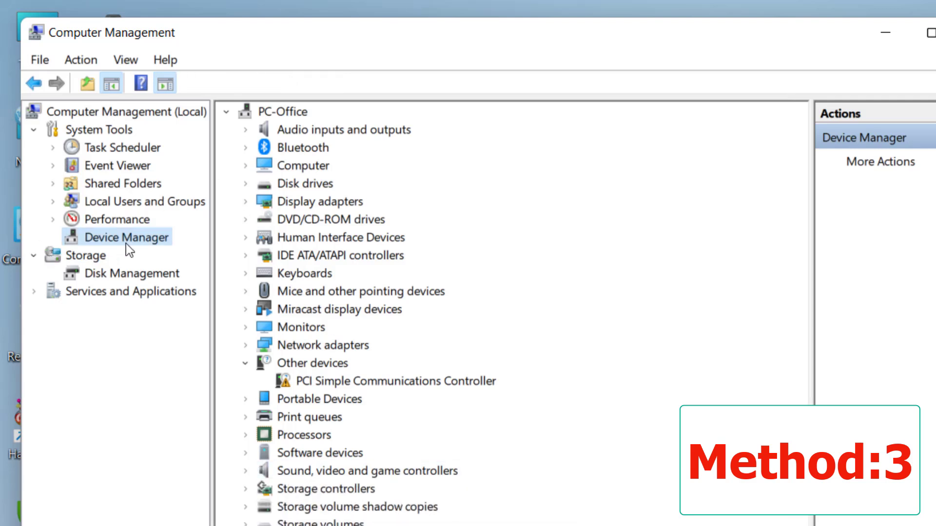
{"action": "left_click", "coordinate": [311, 475]}
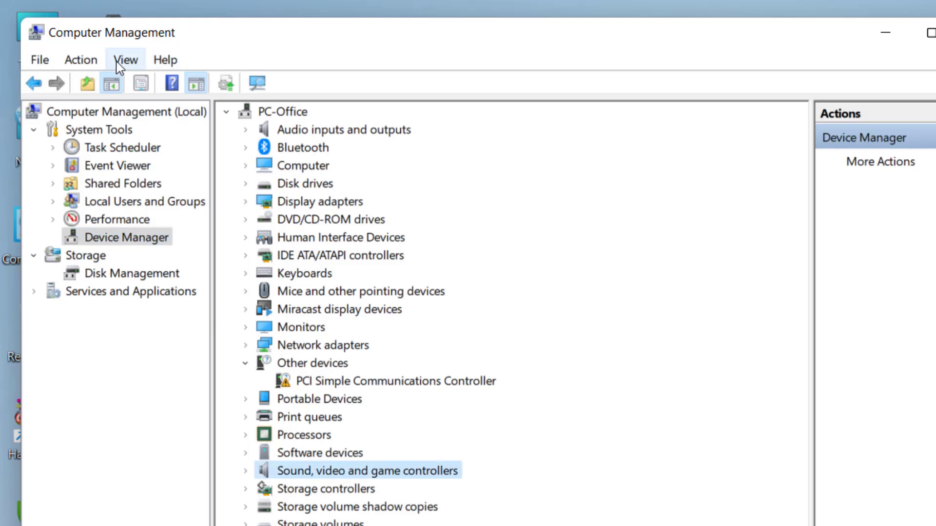
{"action": "left_click", "coordinate": [70, 63]}
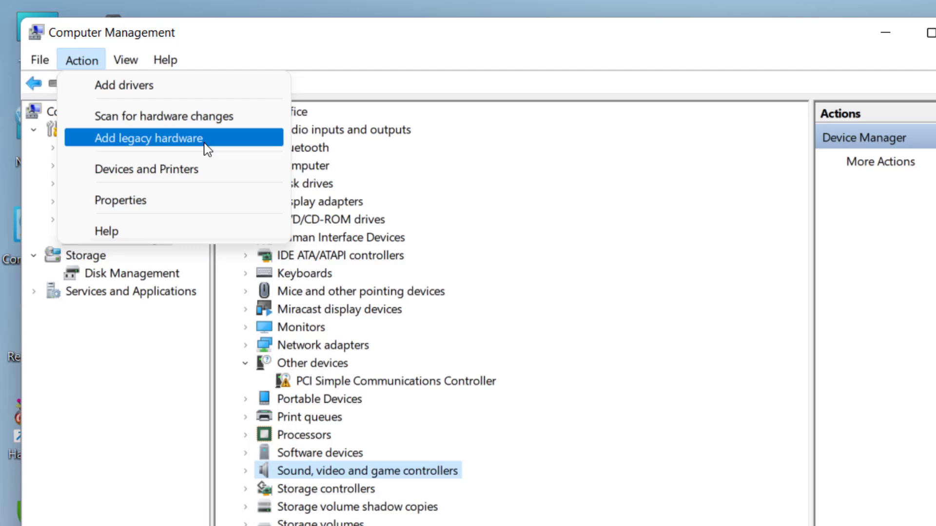
{"action": "left_click", "coordinate": [233, 119]}
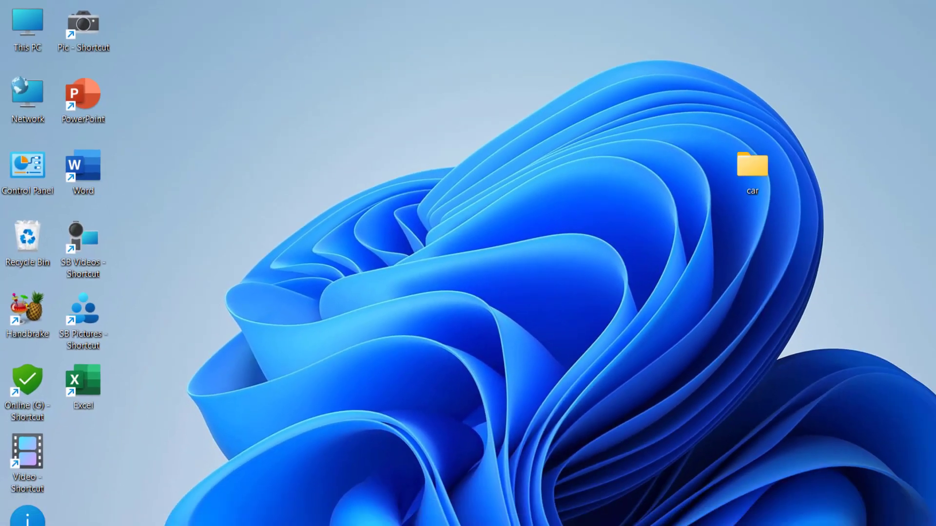
- Check the Restart option in the Start menu's power choices, then close the Start menu
{"action": "key", "text": "super"}
{"action": "left_click", "coordinate": [621, 478]}
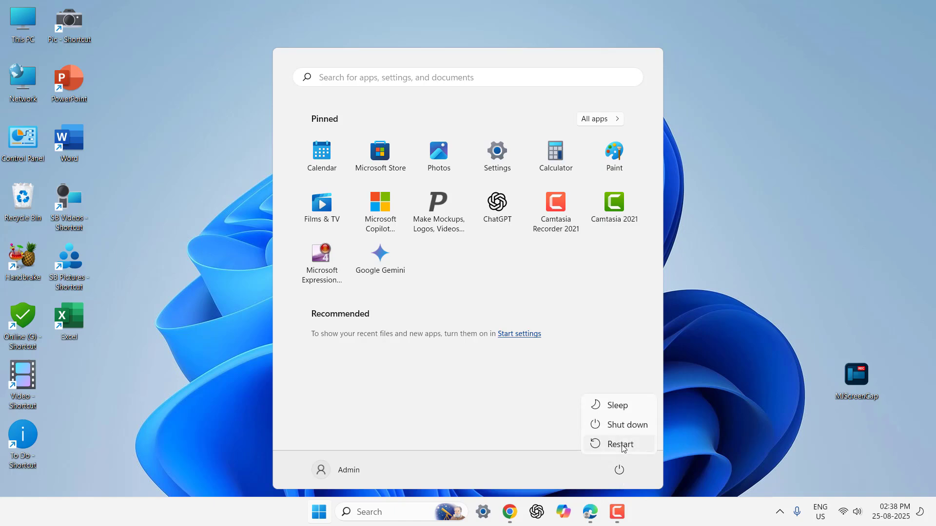
{"action": "left_click", "coordinate": [712, 335]}
{"action": "left_click", "coordinate": [712, 334]}
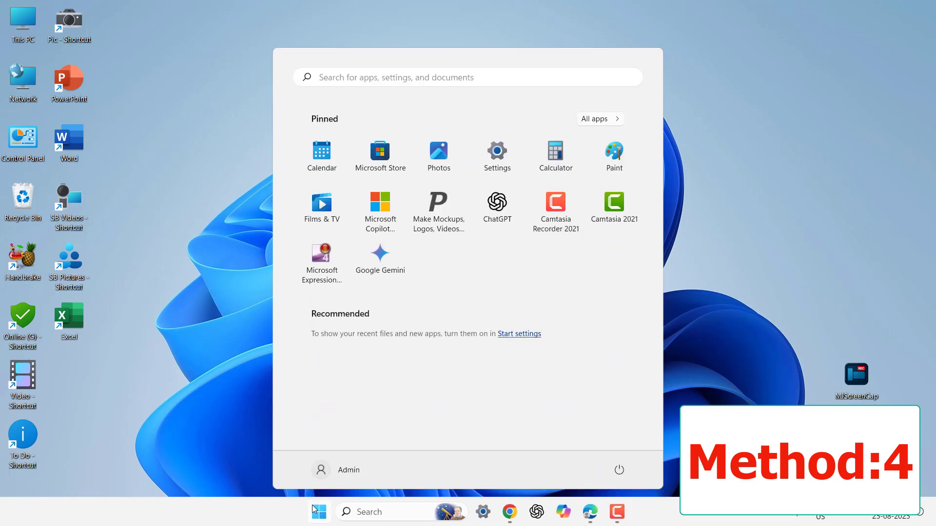
- Run the Playing Audio troubleshooter from System > Troubleshoot > Other troubleshooters in Settings
{"action": "left_click", "coordinate": [313, 508]}
{"action": "left_click", "coordinate": [496, 154]}
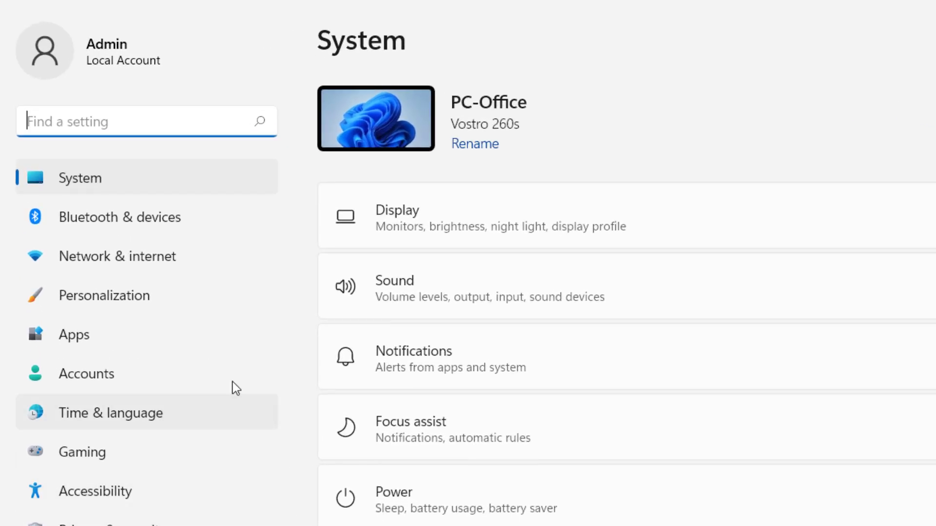
{"action": "scroll", "coordinate": [530, 413], "scroll_direction": "down", "scroll_amount": 3}
{"action": "scroll", "coordinate": [497, 399], "scroll_direction": "down", "scroll_amount": 5}
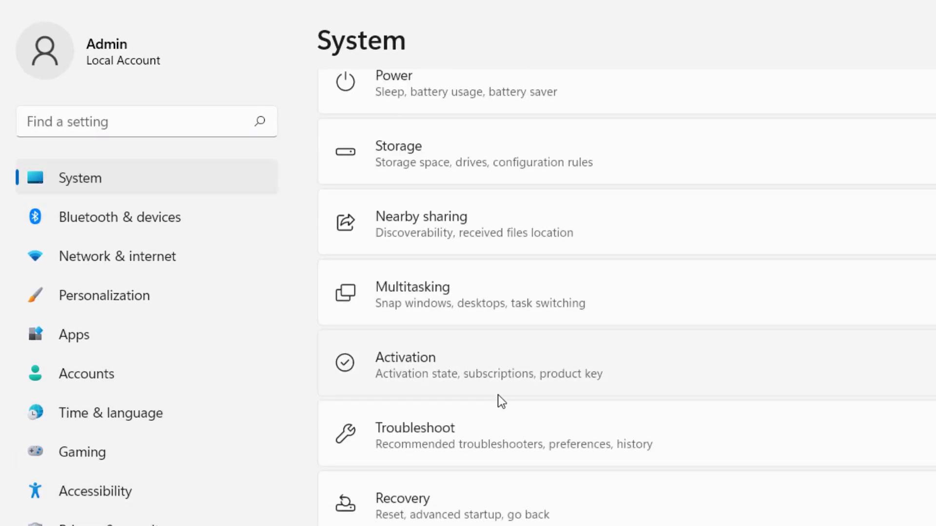
{"action": "left_click", "coordinate": [464, 422]}
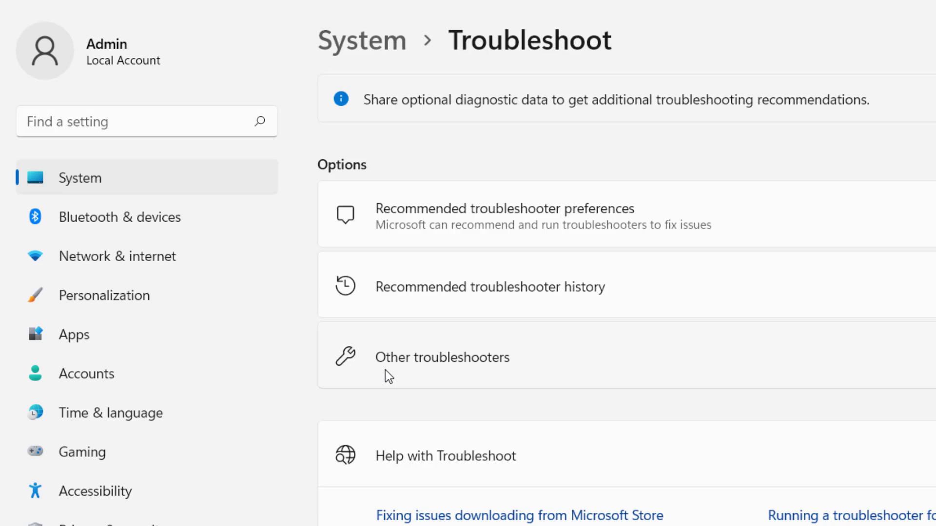
{"action": "left_click", "coordinate": [426, 364]}
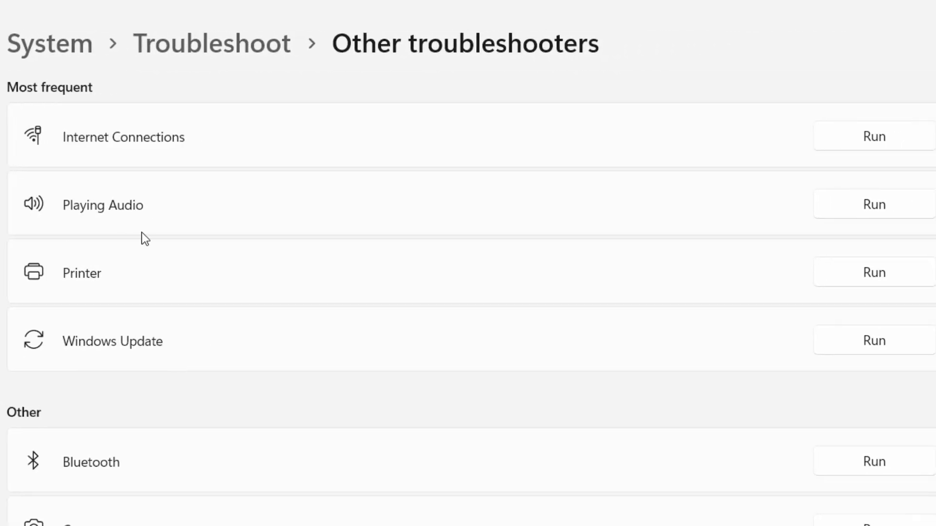
{"action": "left_click", "coordinate": [832, 201]}
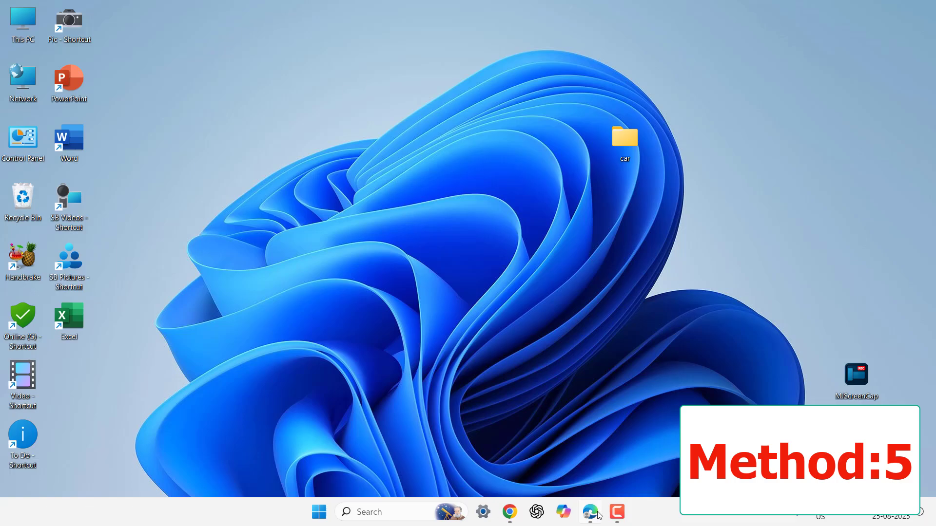
- Open the Drivers & Downloads | Dell India search result in a new Chrome tab and switch to it
{"action": "mouse_move", "coordinate": [599, 515]}
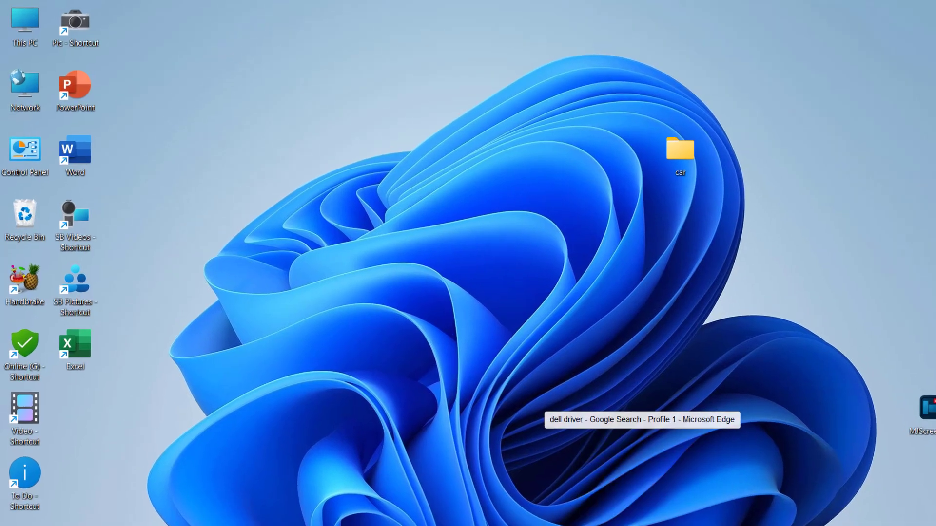
{"action": "left_click", "coordinate": [585, 414]}
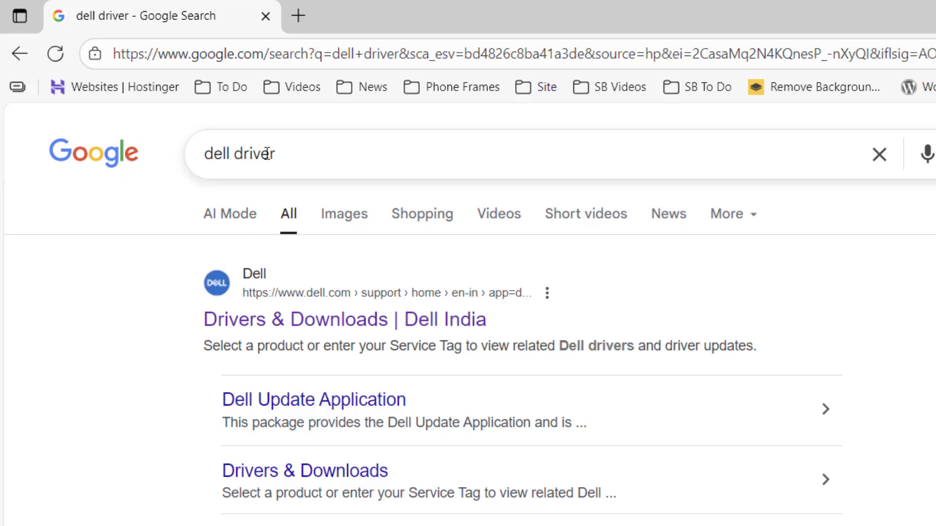
{"action": "right_click", "coordinate": [254, 320]}
{"action": "left_click", "coordinate": [276, 336]}
{"action": "left_click", "coordinate": [367, 17]}
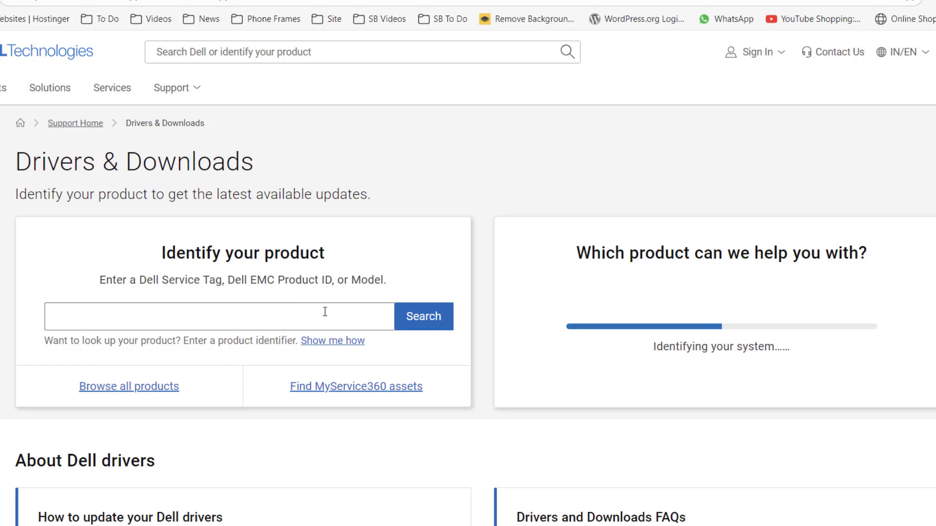
- Try the product identifier field on the Dell page, dismiss its suggestions, and scroll down
{"action": "left_click", "coordinate": [76, 315]}
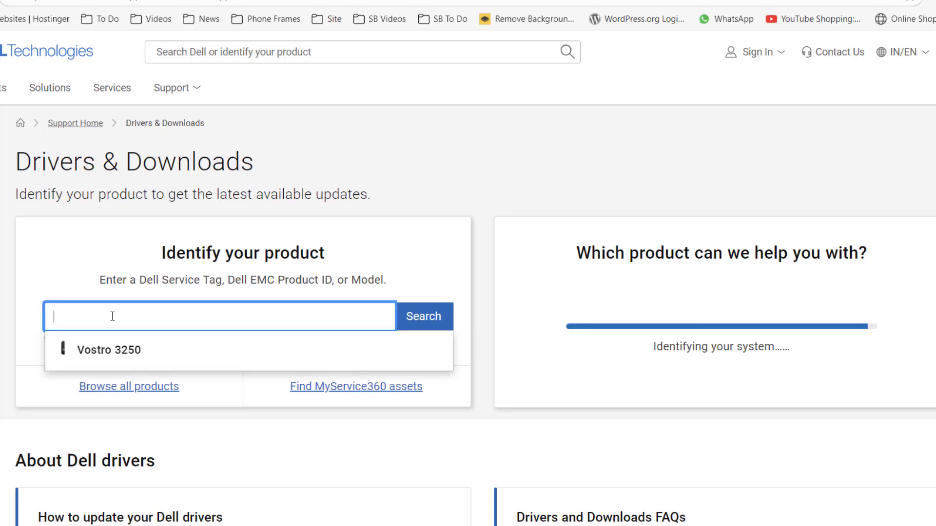
{"action": "left_click", "coordinate": [12, 310]}
{"action": "scroll", "coordinate": [146, 273], "scroll_direction": "down", "scroll_amount": 2}
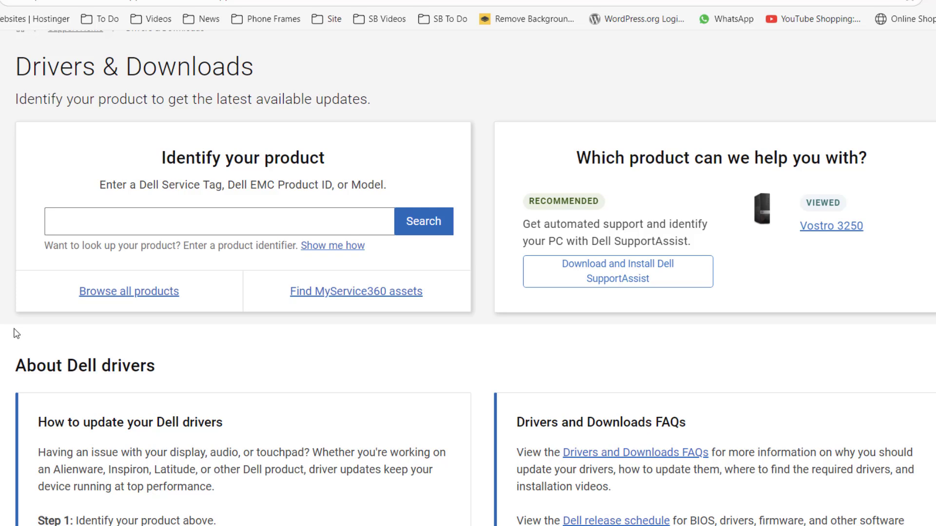
- Browse all products to Computers > Desktops & All-in-Ones > Vostro > Vostro Small Desktop > Vostro 3250 and select it
{"action": "left_click", "coordinate": [116, 295]}
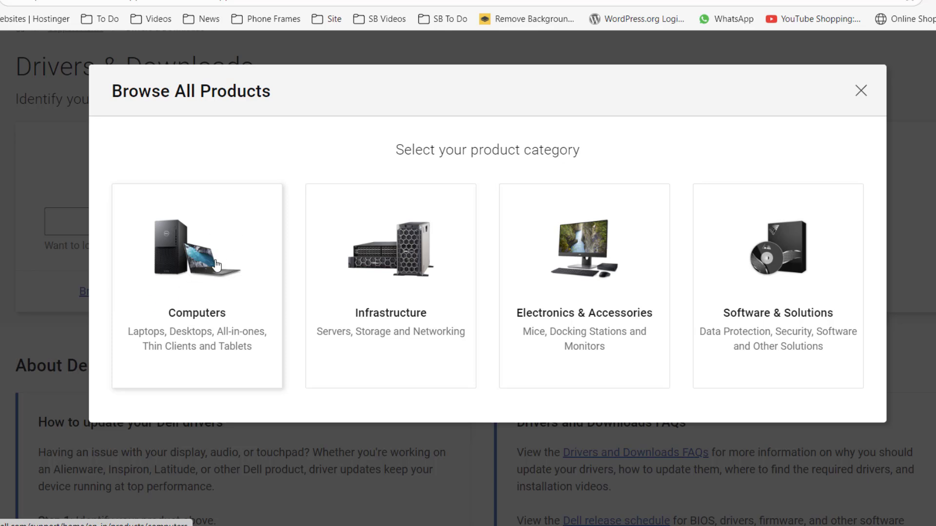
{"action": "left_click", "coordinate": [202, 275]}
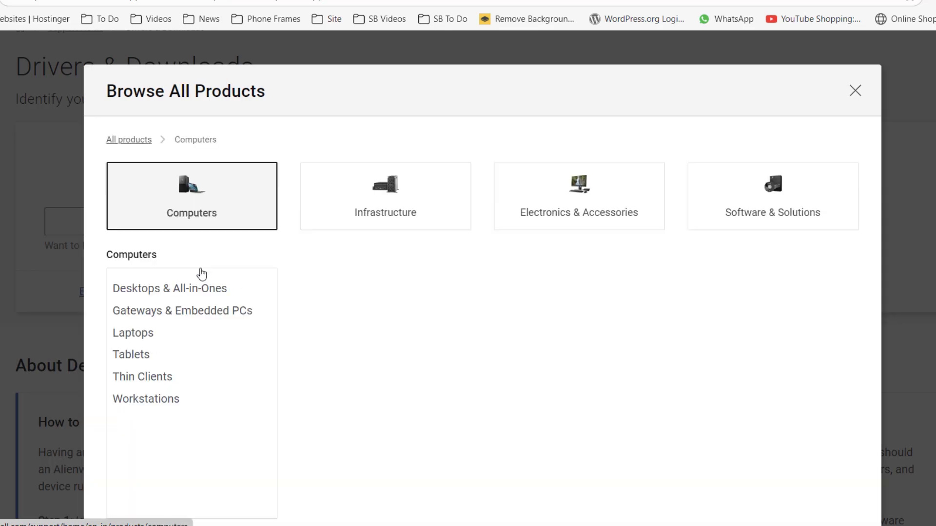
{"action": "left_click", "coordinate": [191, 296]}
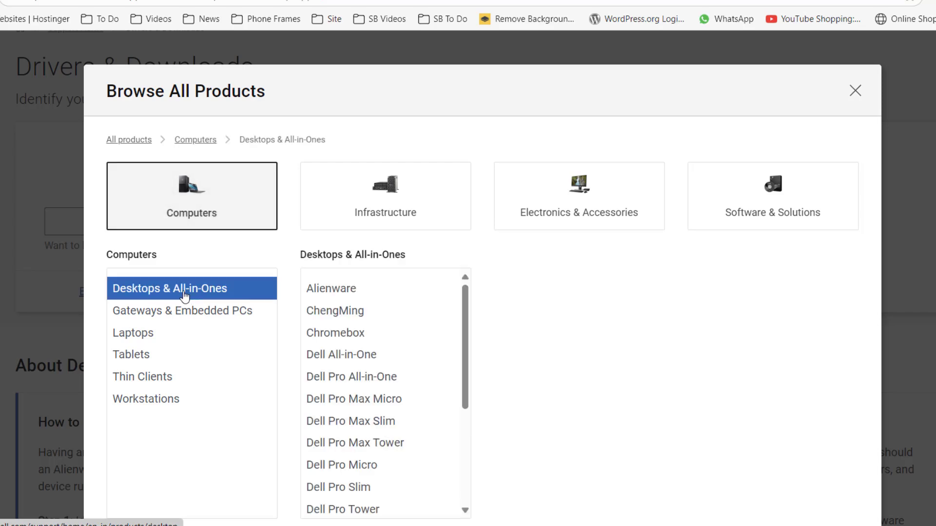
{"action": "scroll", "coordinate": [418, 326], "scroll_direction": "down", "scroll_amount": 2}
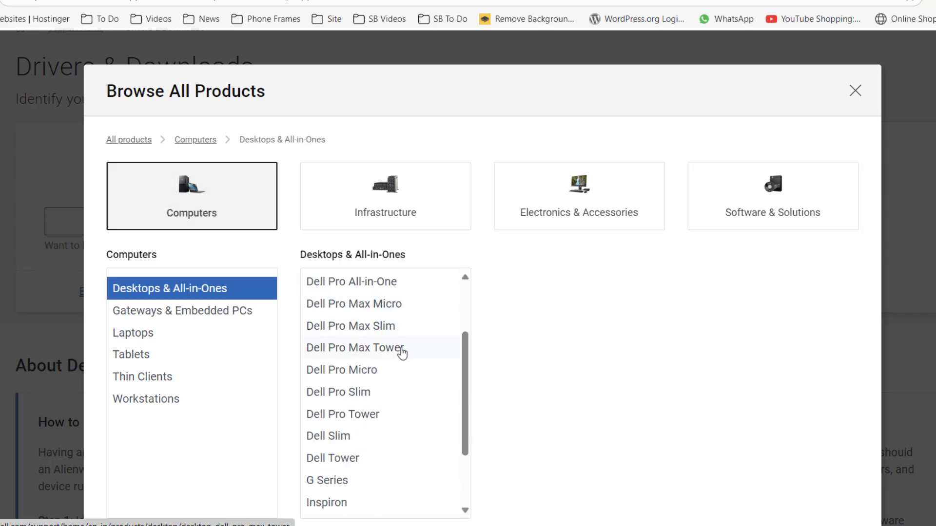
{"action": "scroll", "coordinate": [402, 354], "scroll_direction": "down", "scroll_amount": 4}
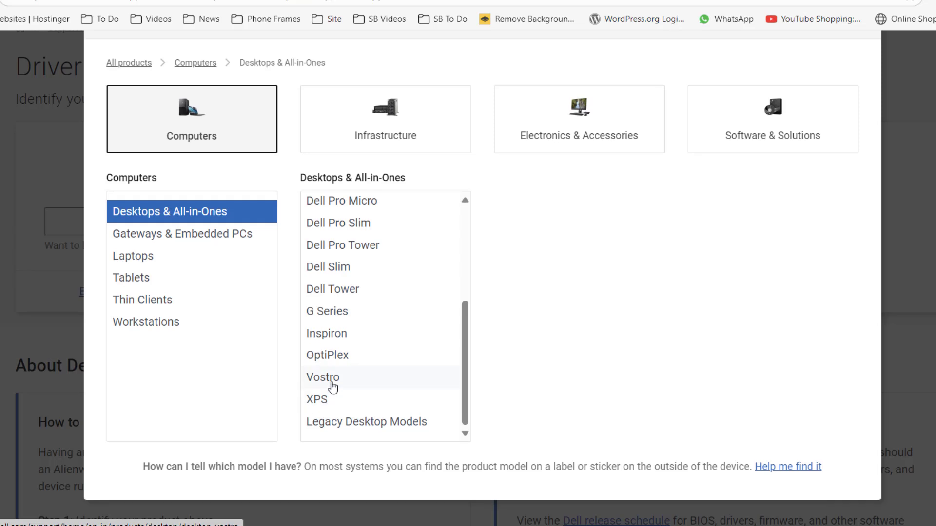
{"action": "left_click", "coordinate": [333, 387]}
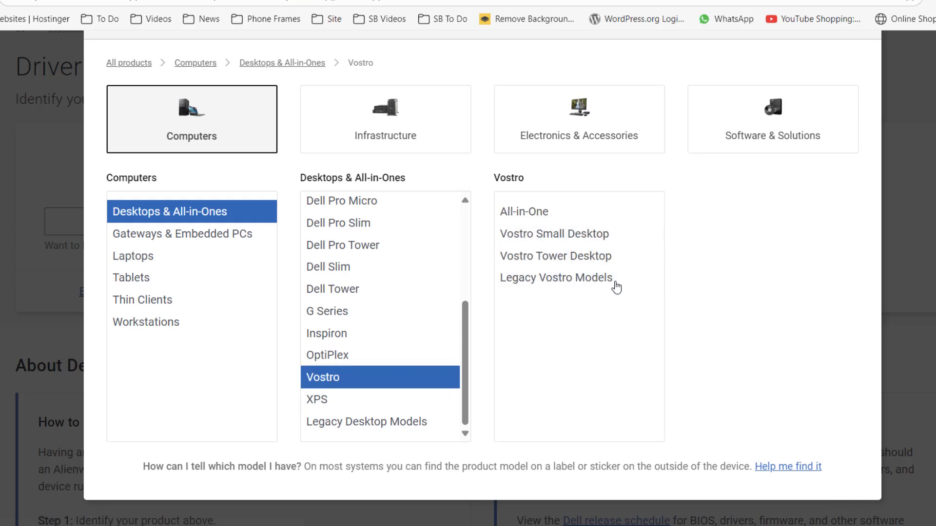
{"action": "left_click", "coordinate": [569, 238]}
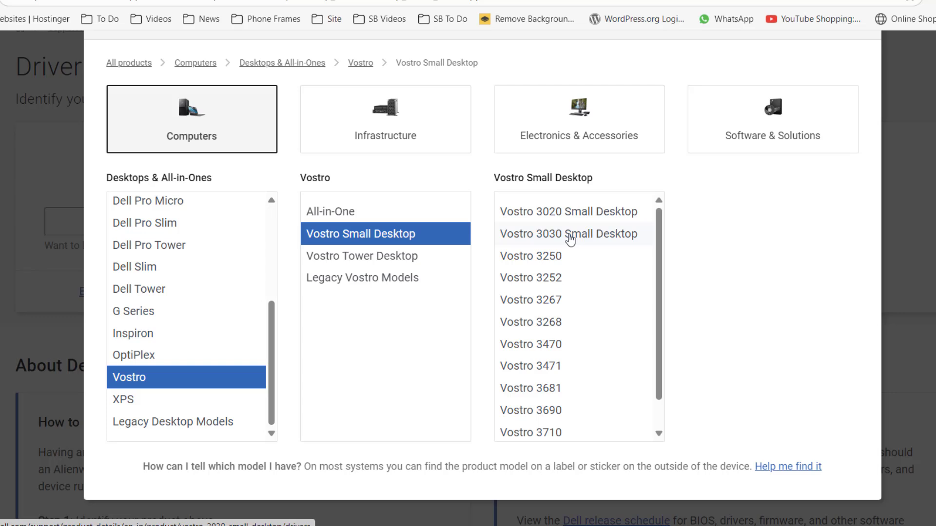
{"action": "left_click", "coordinate": [562, 260]}
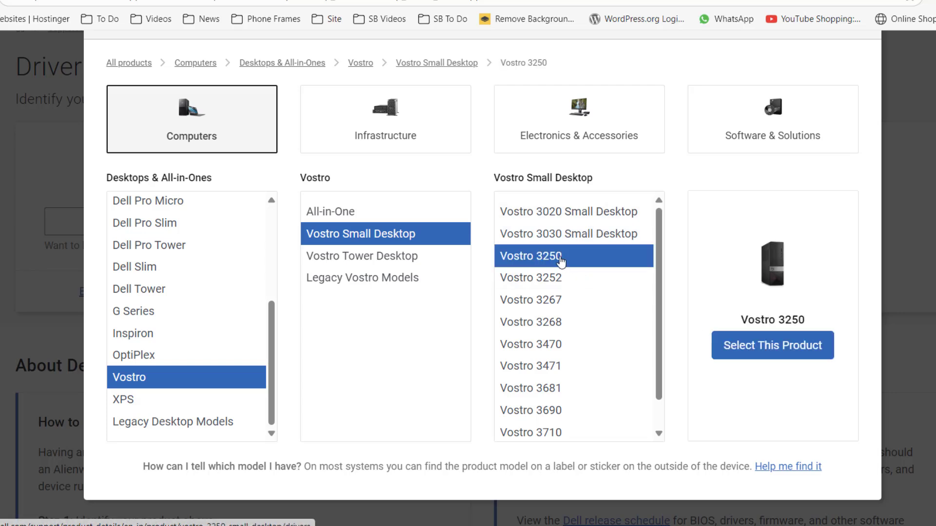
{"action": "left_click", "coordinate": [770, 348]}
- Open the Vostro 3250 driver list and tick Realtek High Definition Audio Driver
{"action": "left_click", "coordinate": [734, 347]}
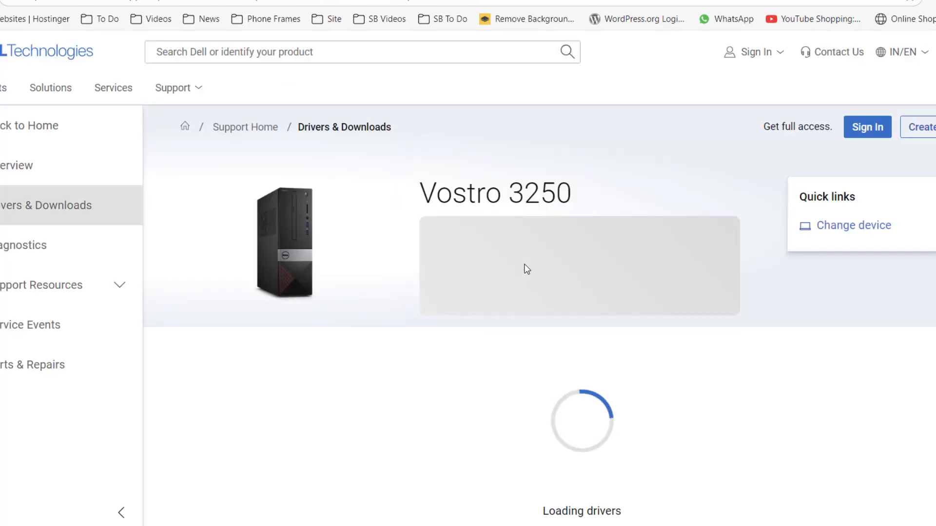
{"action": "scroll", "coordinate": [378, 293], "scroll_direction": "down", "scroll_amount": 5}
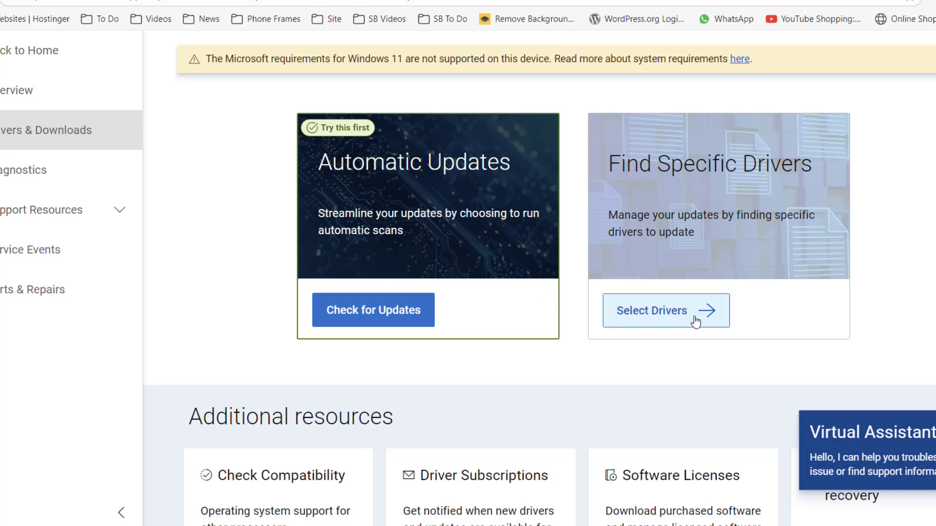
{"action": "left_click", "coordinate": [671, 316]}
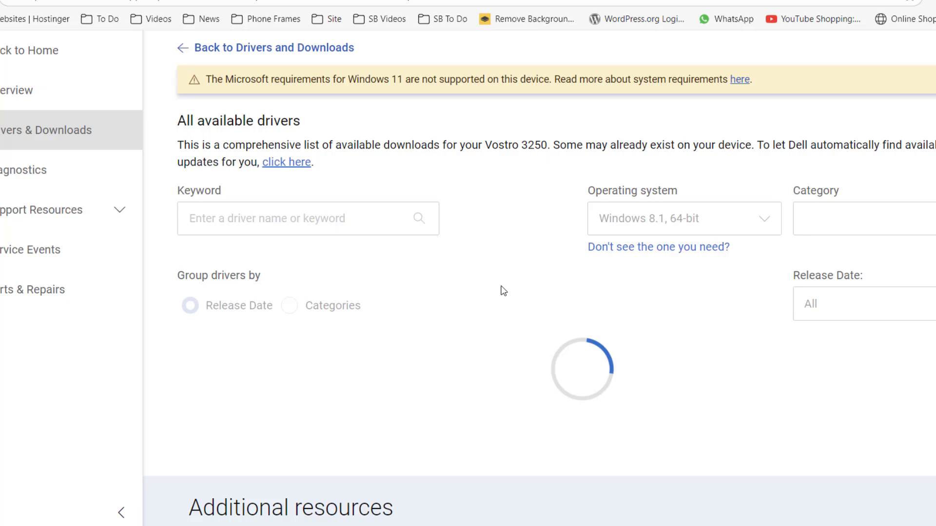
{"action": "scroll", "coordinate": [401, 284], "scroll_direction": "down", "scroll_amount": 4}
{"action": "scroll", "coordinate": [401, 284], "scroll_direction": "down", "scroll_amount": 5}
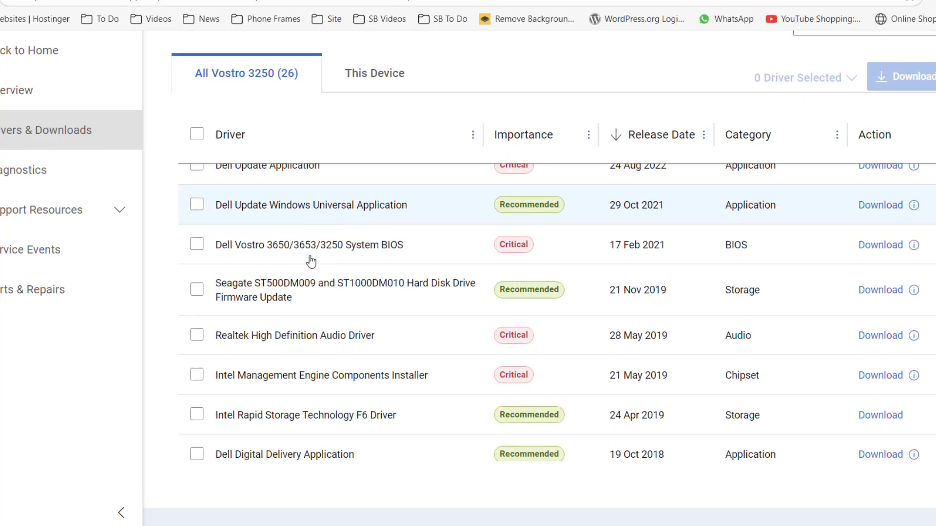
{"action": "scroll", "coordinate": [361, 291], "scroll_direction": "down", "scroll_amount": 6}
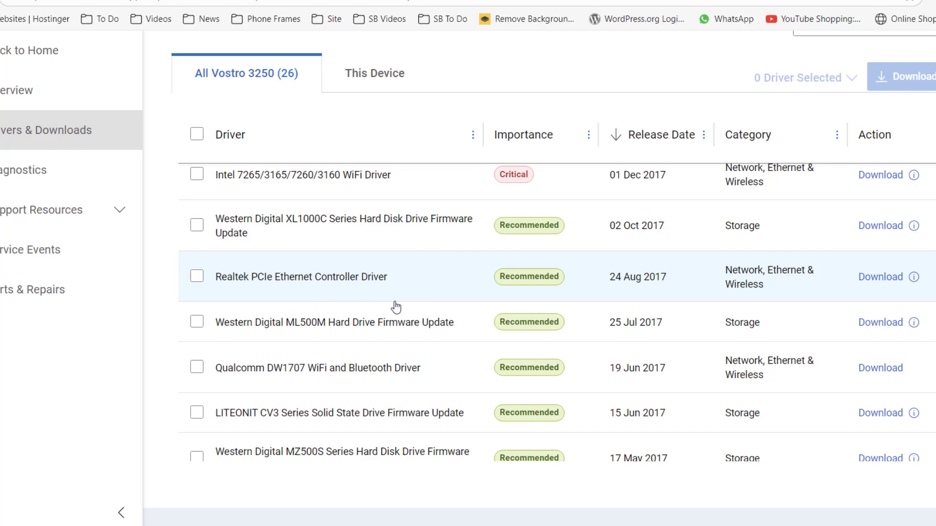
{"action": "scroll", "coordinate": [390, 302], "scroll_direction": "down", "scroll_amount": 3}
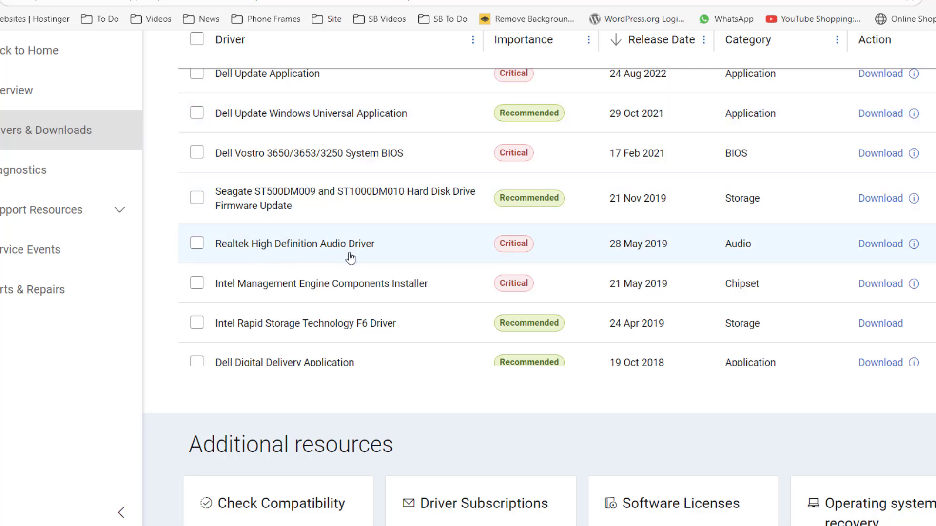
{"action": "left_click", "coordinate": [310, 257]}
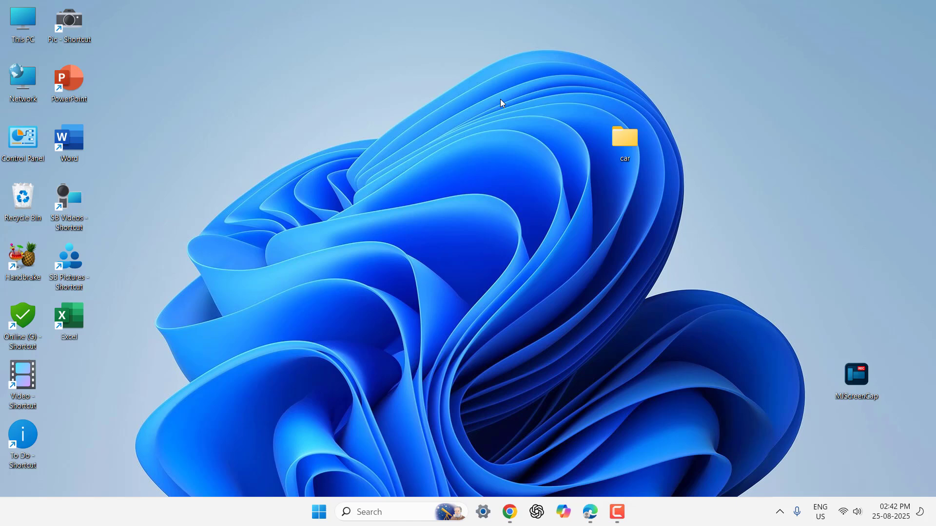
- Click the red app icon on the taskbar with the desktop showing
{"action": "left_click", "coordinate": [614, 515]}
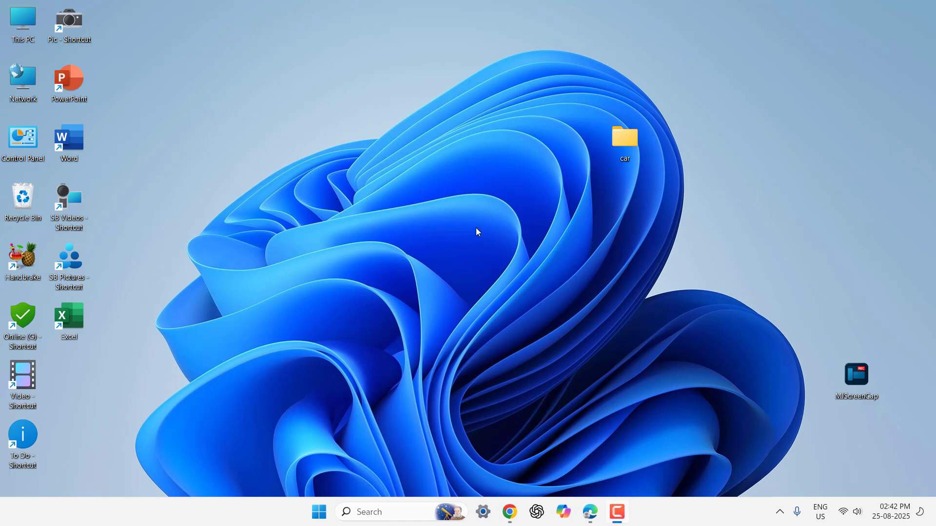